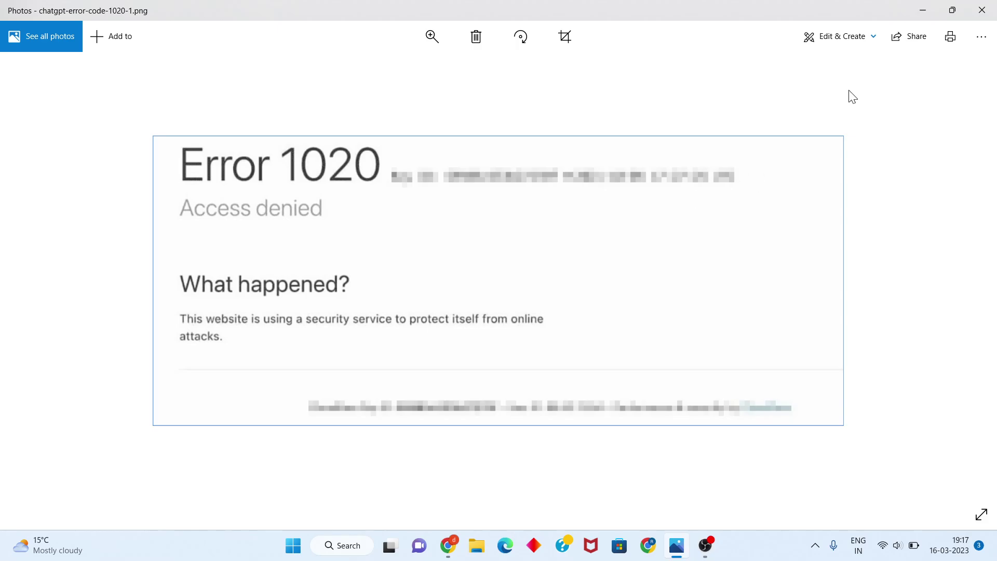
Minimize the open Photos and OBS windows and switch to Chrome's Privacy and security settings
click(933, 8)
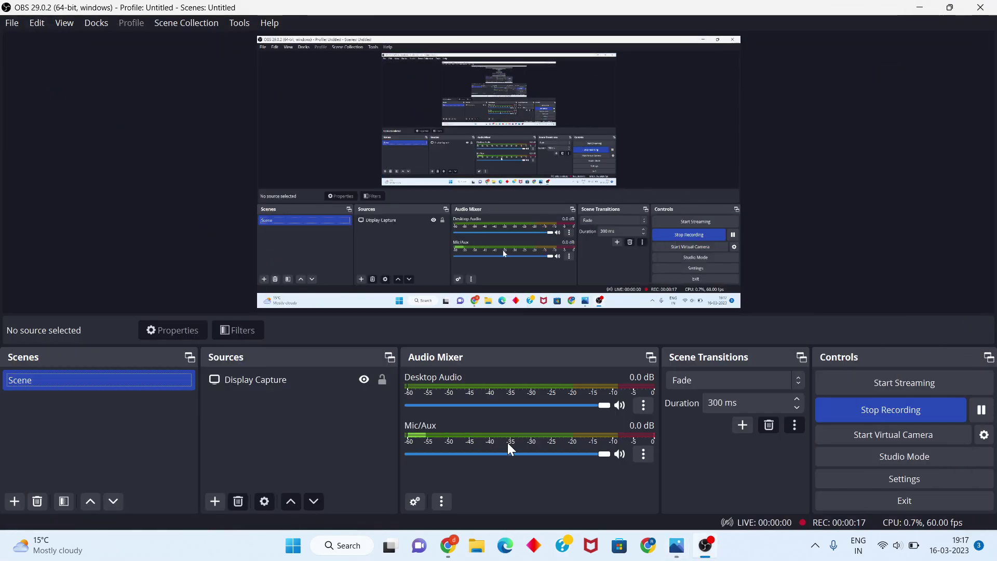
click(924, 7)
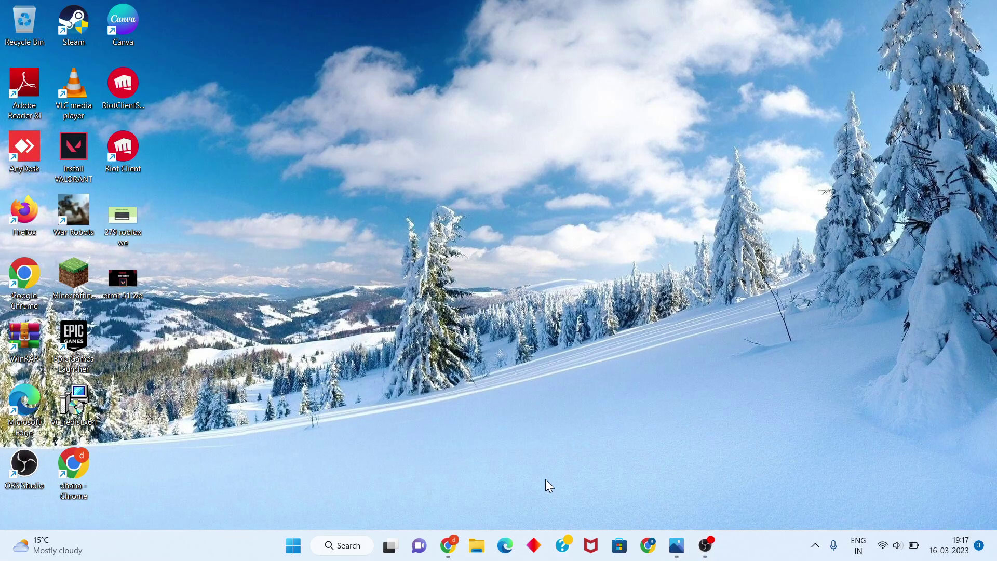
click(449, 556)
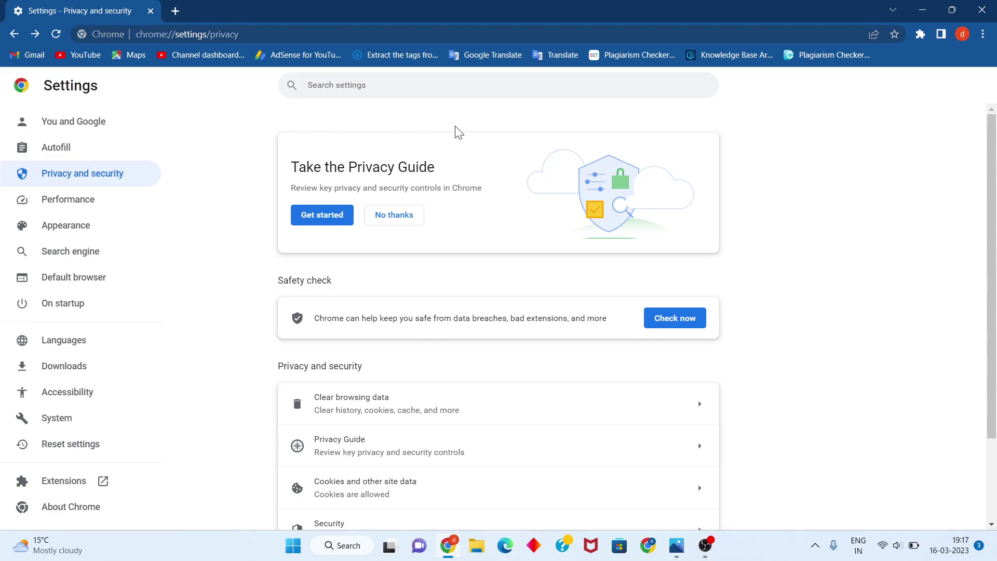
click(983, 34)
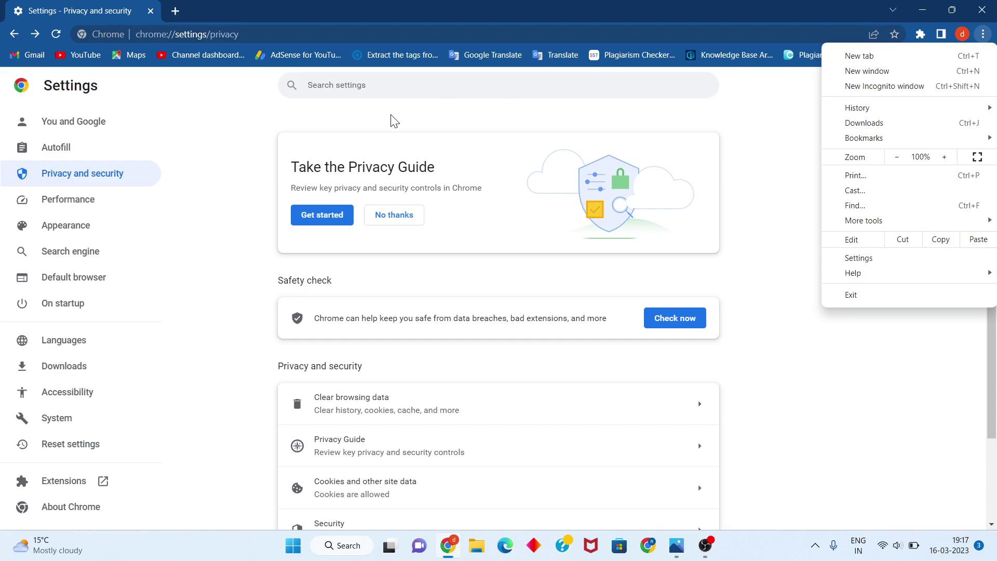
click(64, 173)
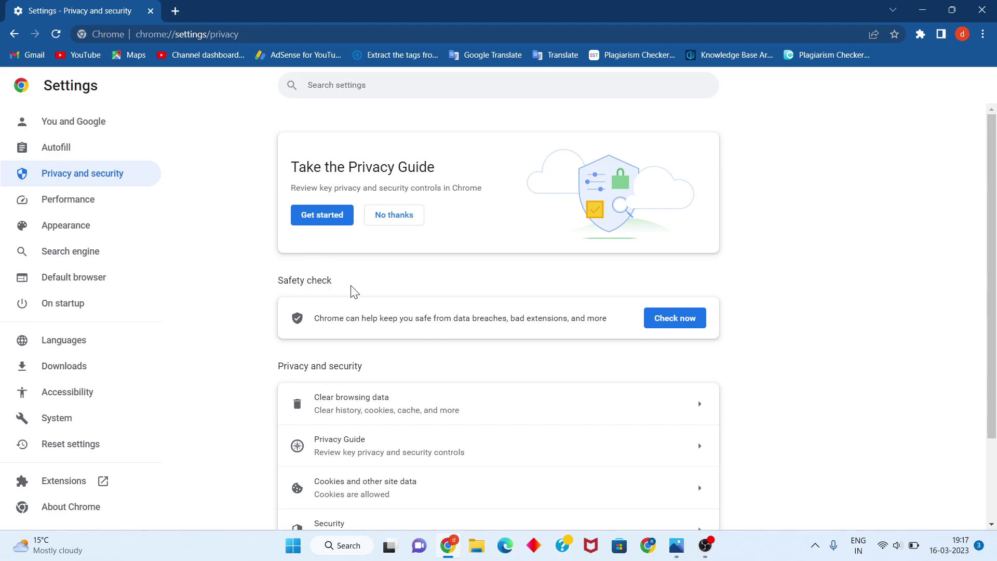
Open all site data and permissions from the cookie settings and look through the list of stored sites
scroll(351, 288, down, 2)
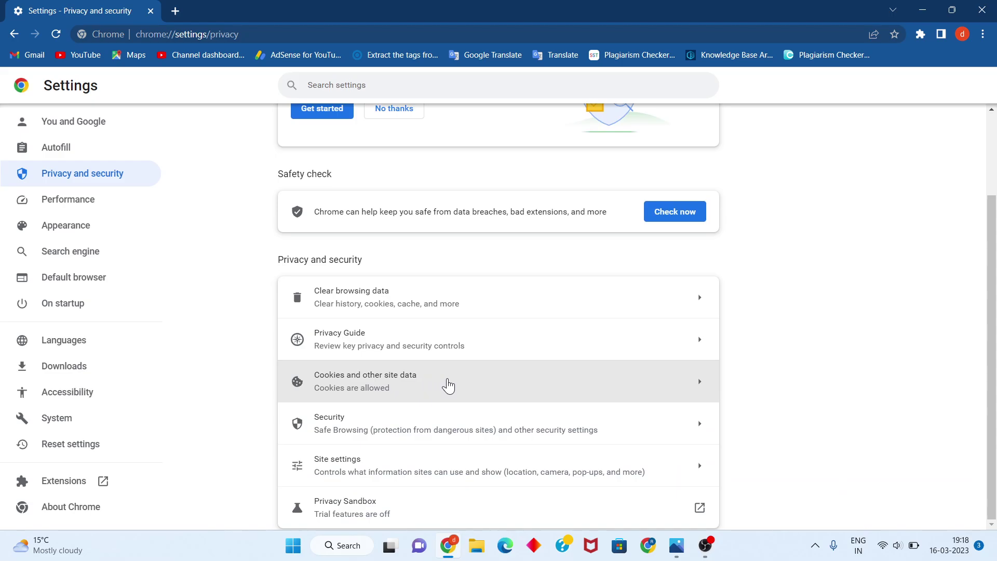
click(466, 385)
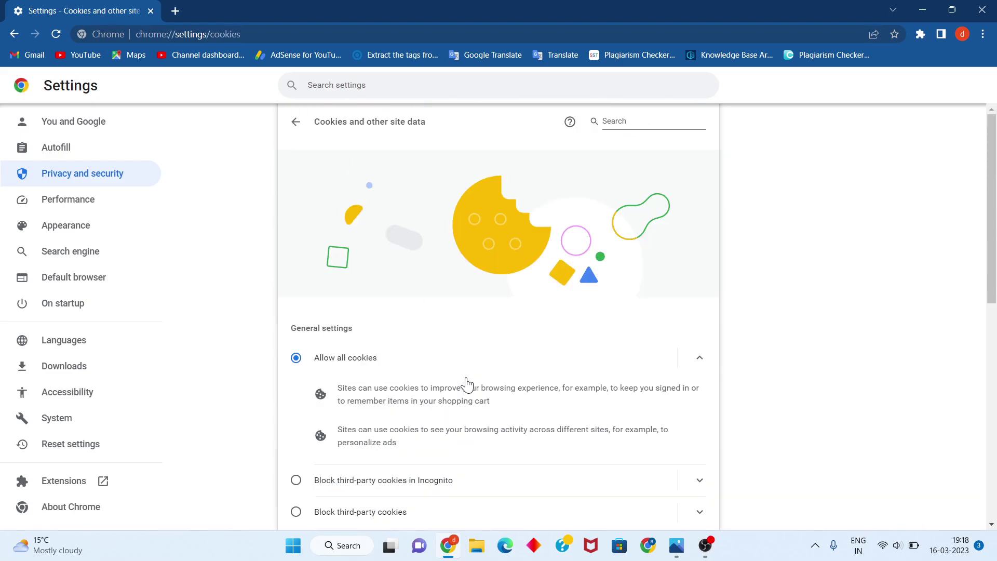
scroll(466, 385, down, 6)
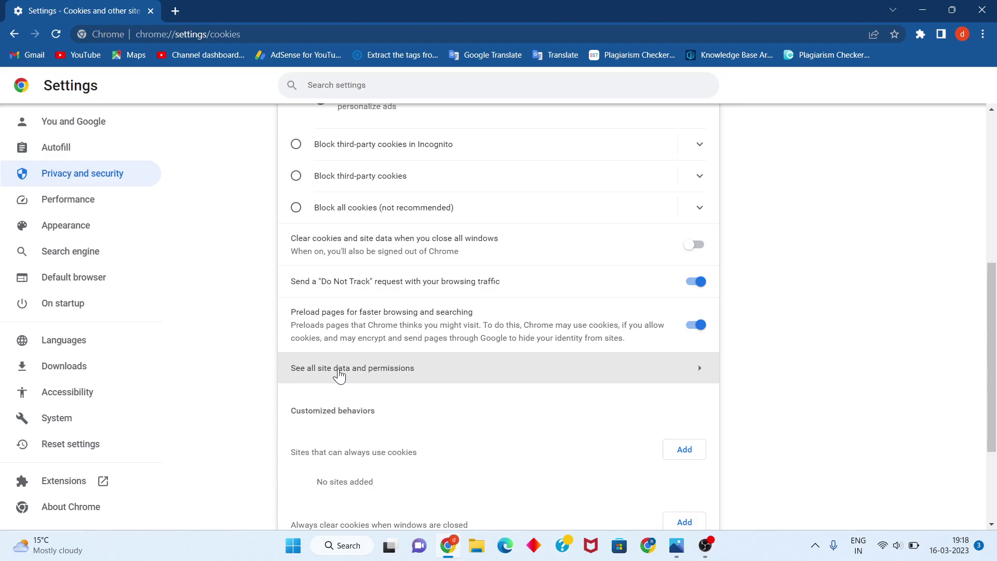
click(430, 378)
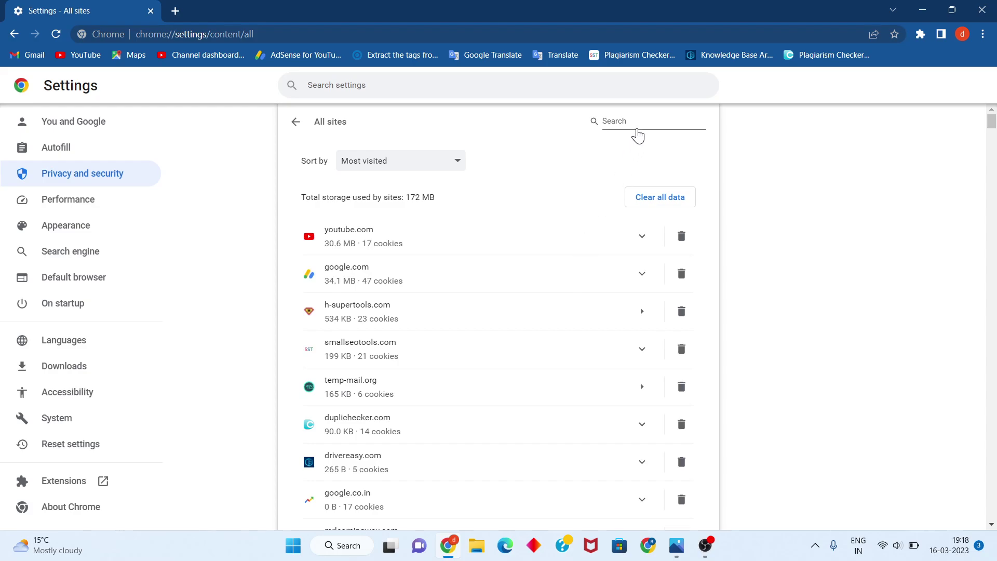
click(633, 122)
scroll(775, 254, down, 3)
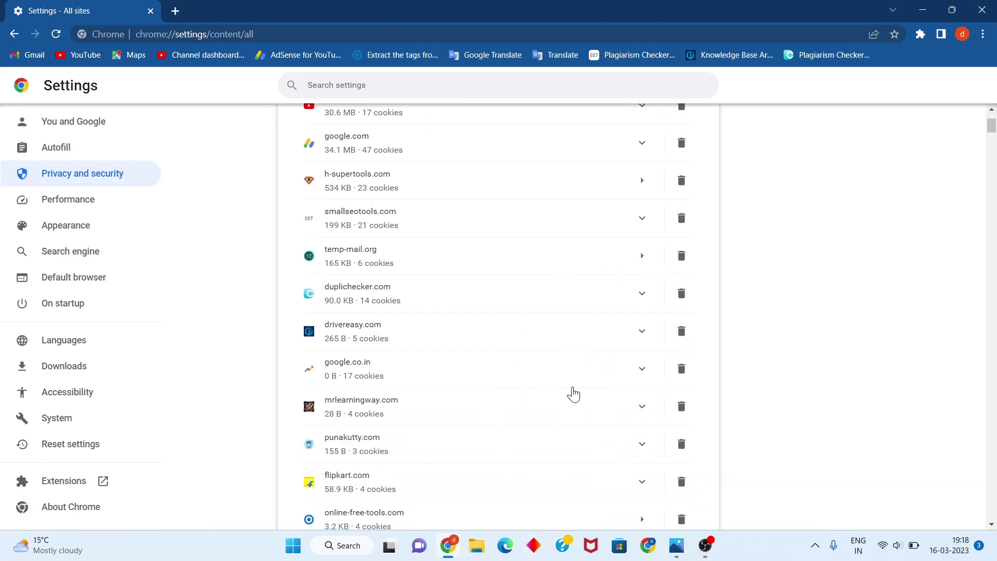
scroll(531, 424, up, 3)
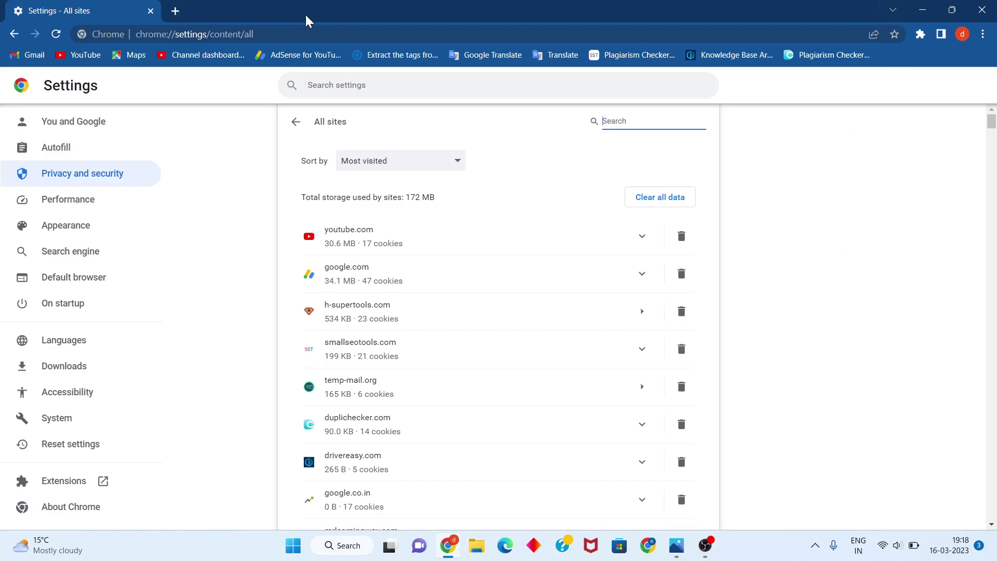
Check the Wi-Fi connection in the Windows quick settings, and close the Chrome window
click(175, 10)
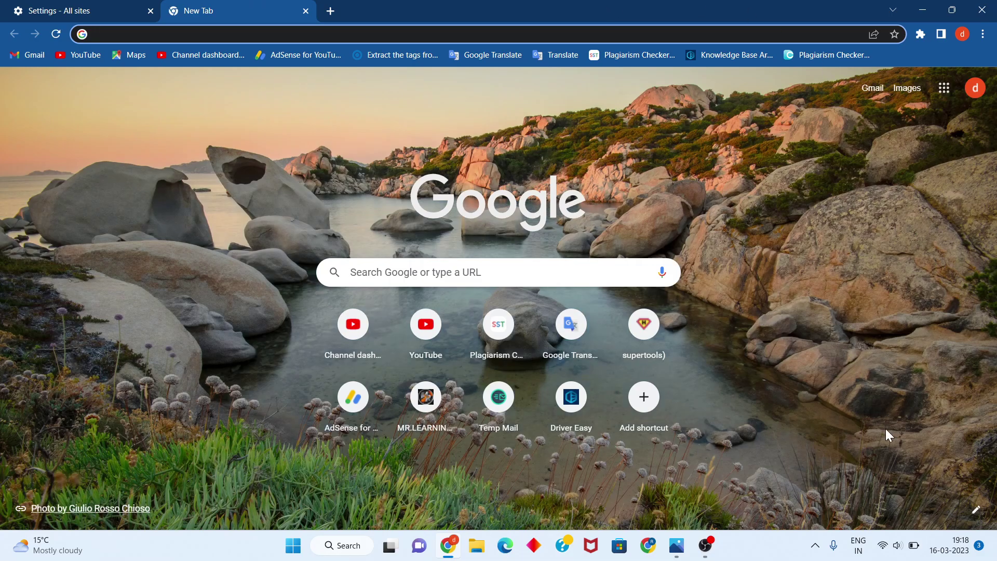
click(883, 546)
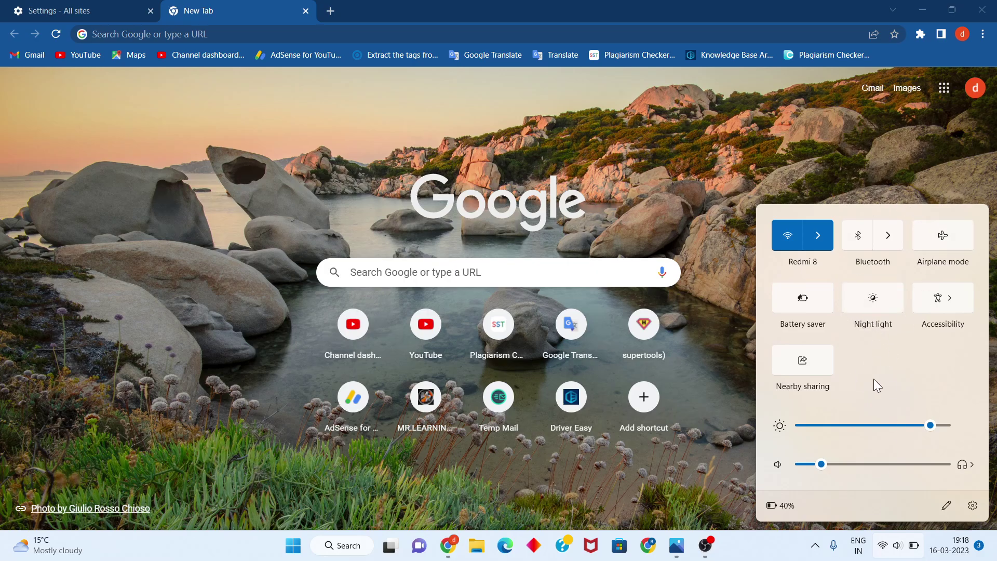
click(821, 164)
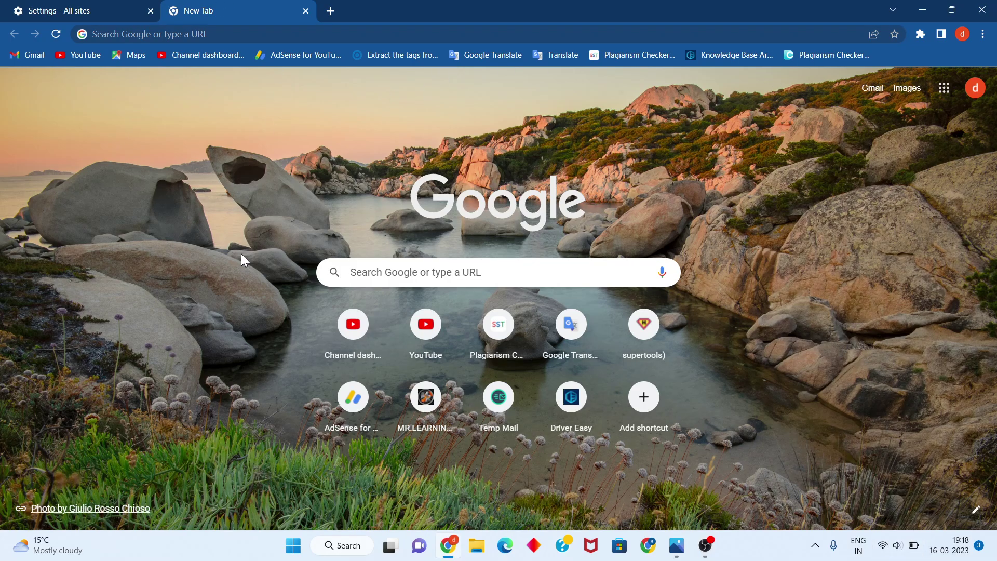
click(985, 9)
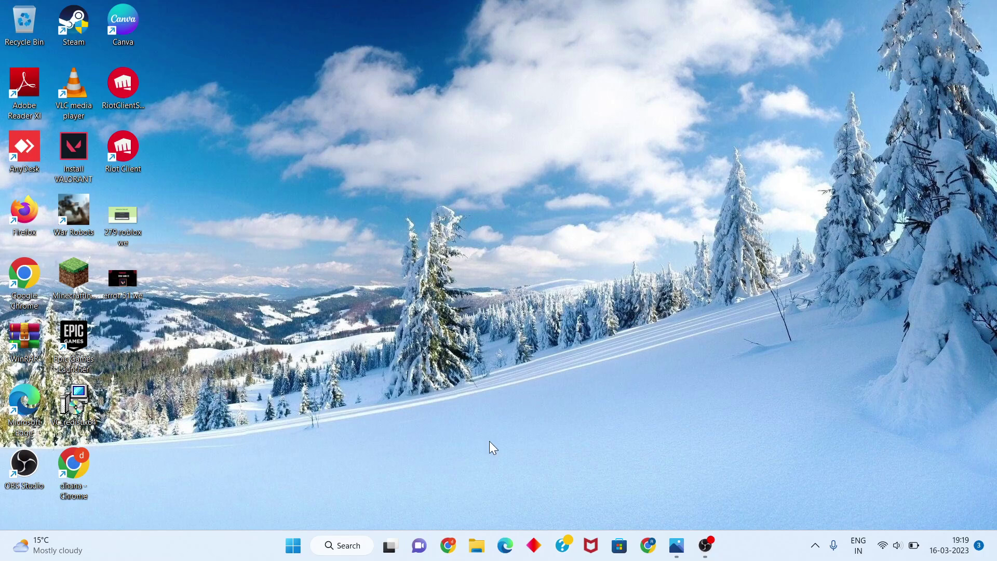
Open Control Panel's Network and Sharing Center and bring up the network adapter settings
click(353, 544)
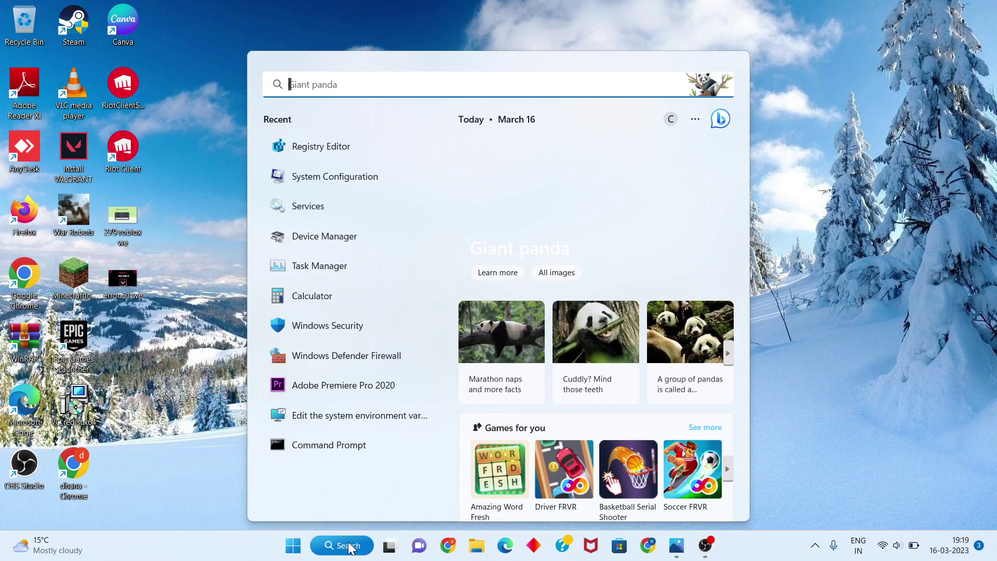
text(con)
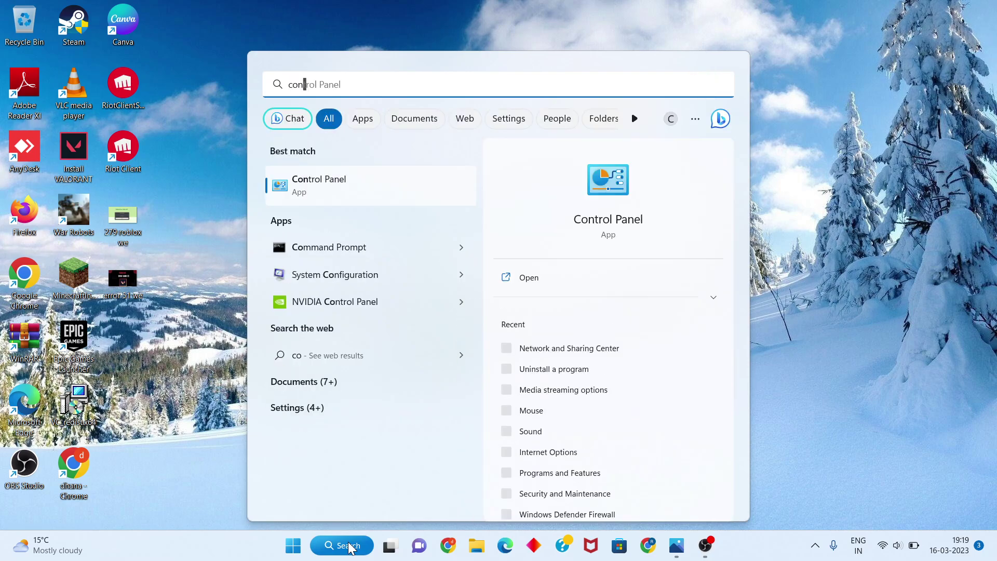
key(Return)
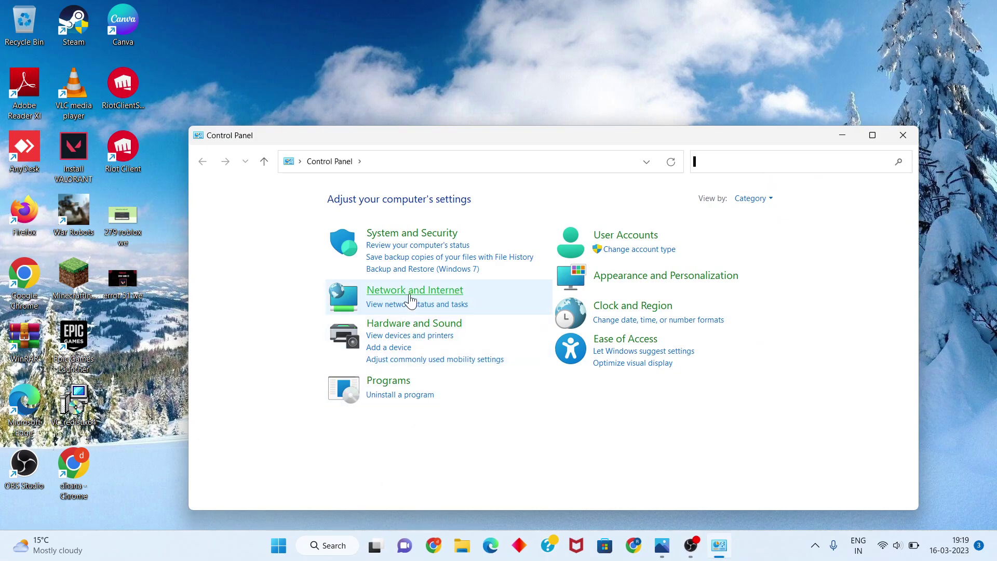
click(426, 294)
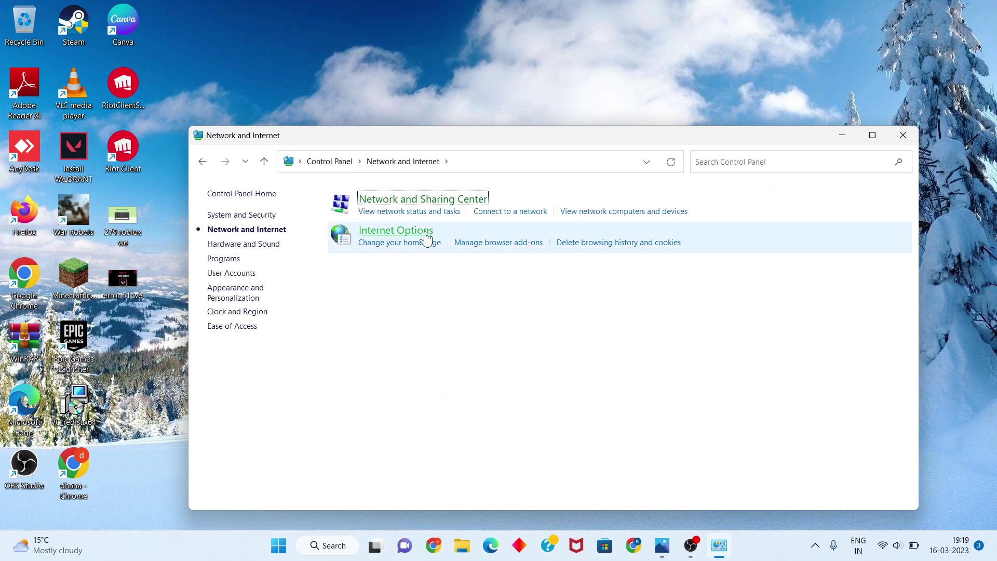
click(397, 202)
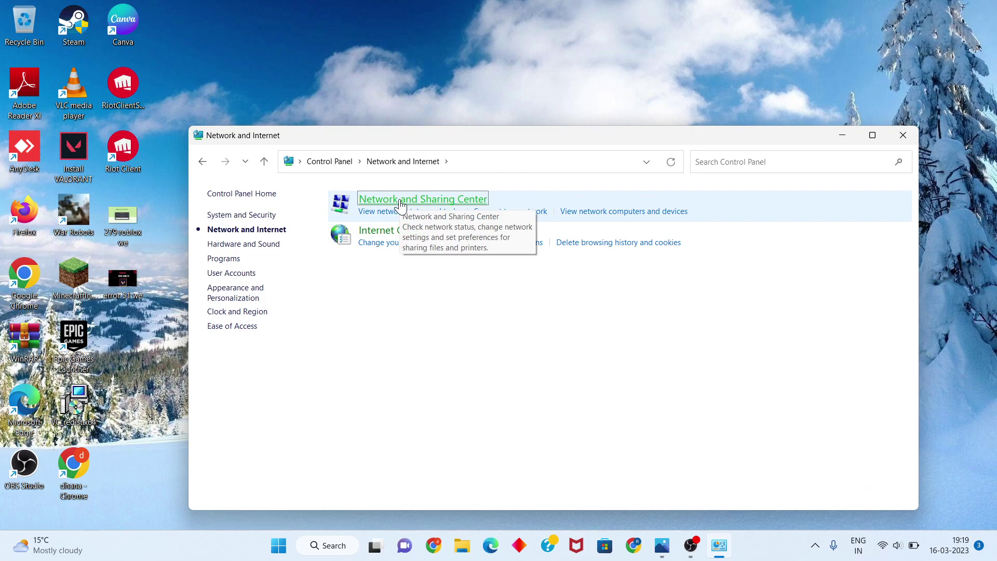
click(400, 202)
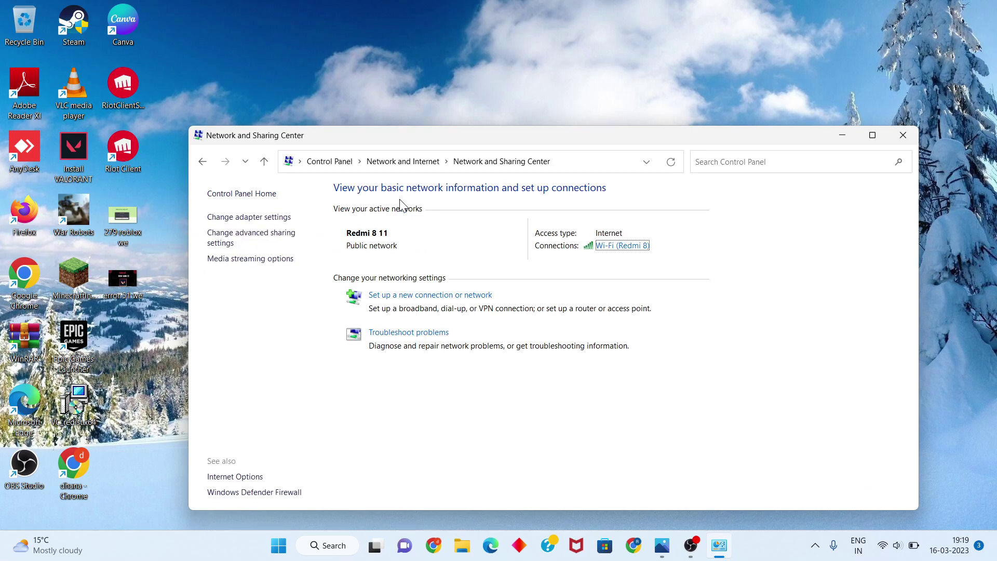
click(275, 220)
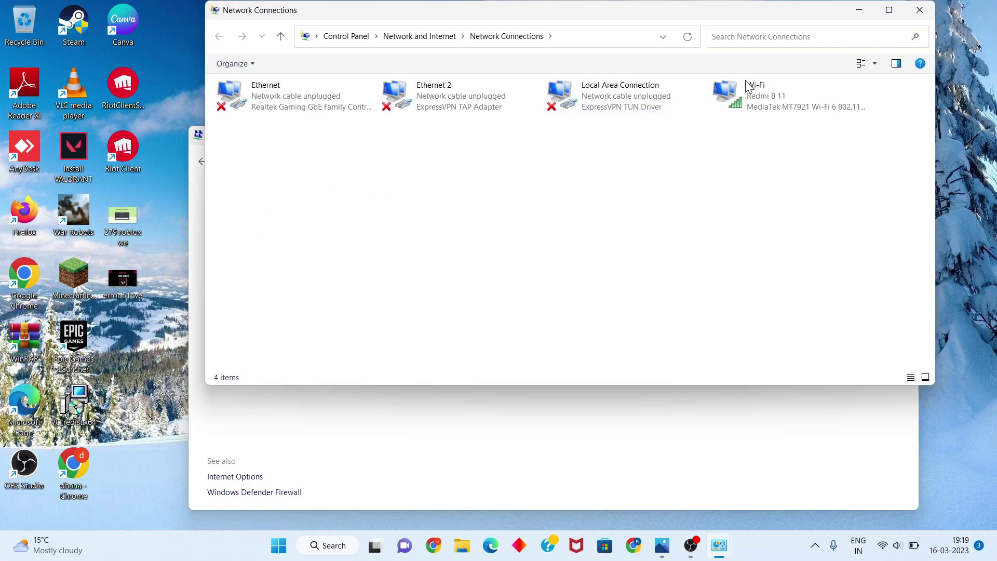
Open the Internet Protocol Version 4 (TCP/IPv4) properties of the Wi-Fi adapter
click(758, 89)
right_click(758, 89)
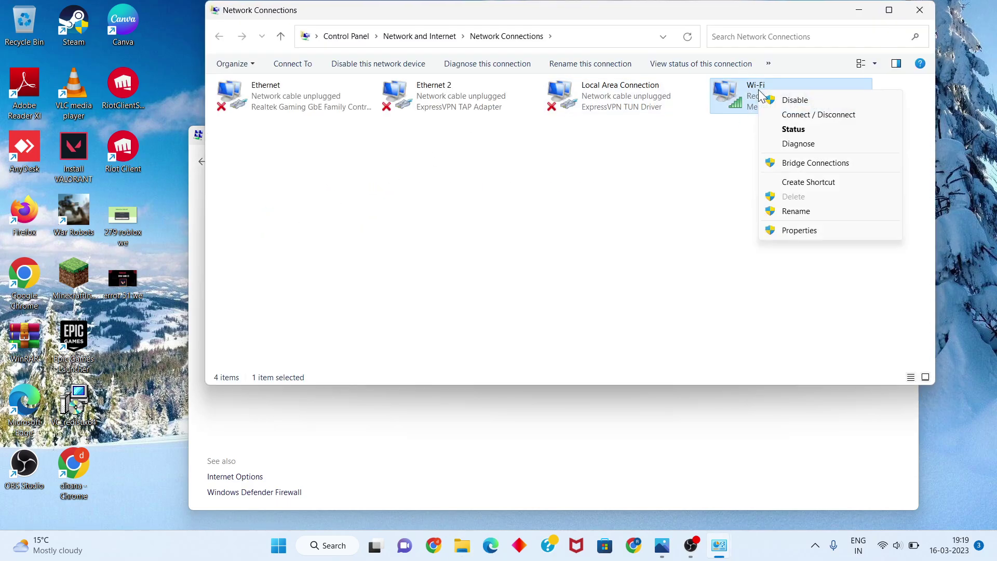
click(807, 236)
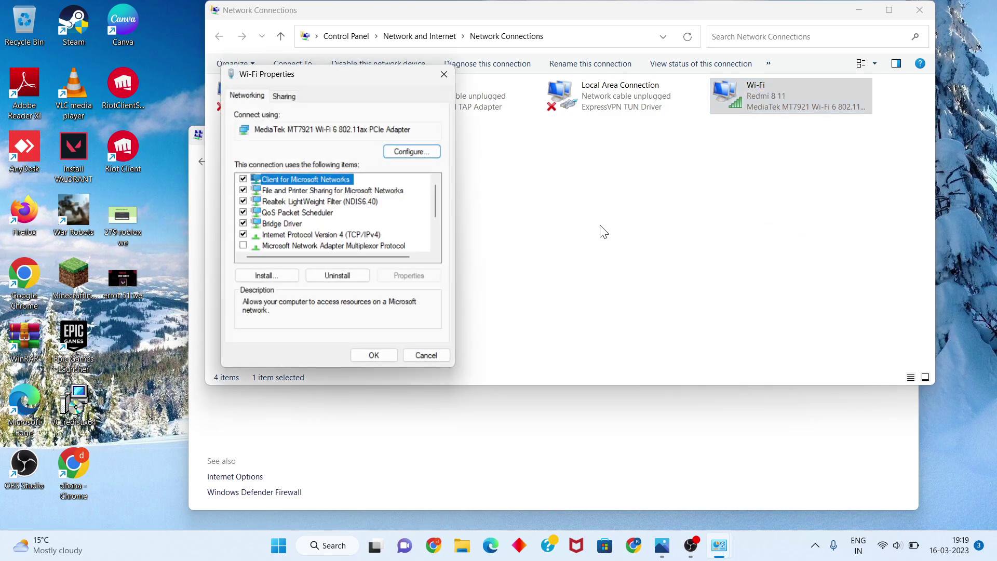
click(307, 237)
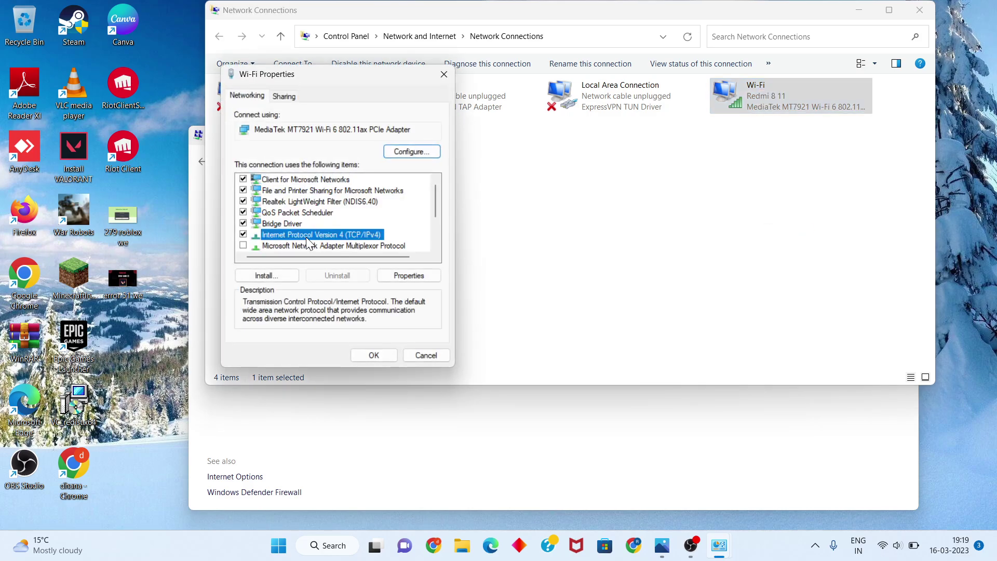
click(408, 275)
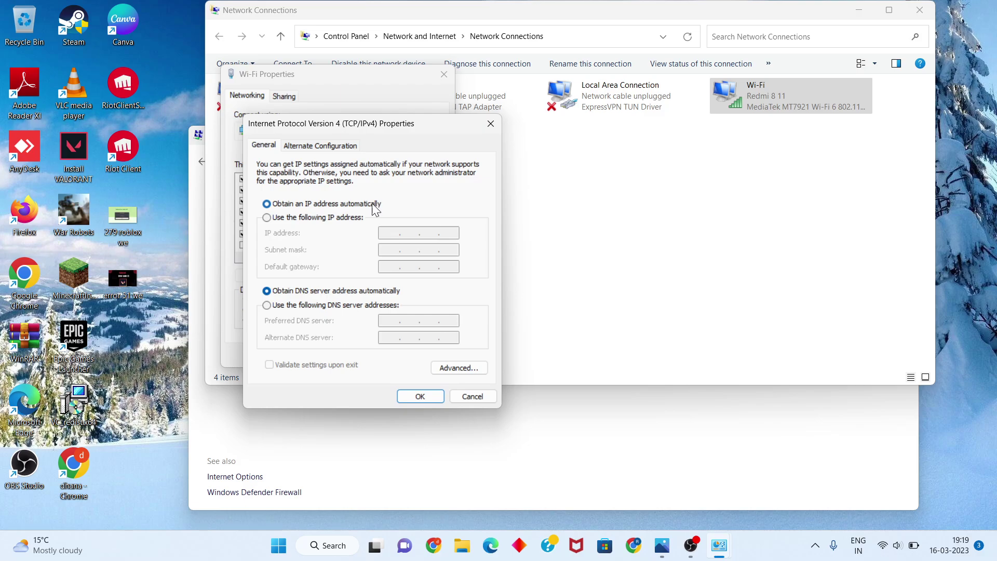
Set the preferred DNS server to 8.8.8.8 and the alternate to 8.8.4.4, apply the changes and close the network windows
click(267, 304)
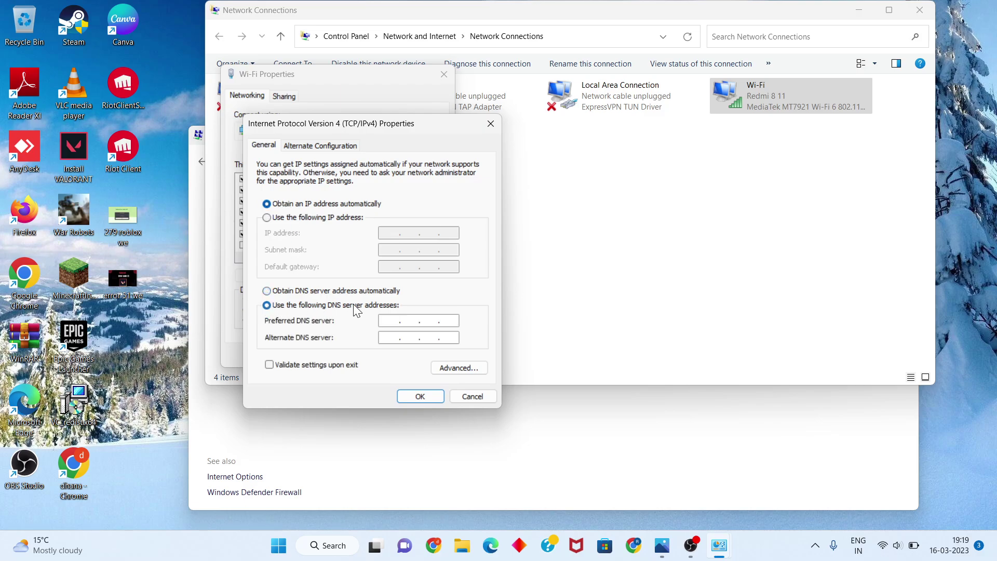
click(397, 316)
text(8.8.8.8)
click(390, 338)
text(8.8.4.4)
click(425, 395)
click(376, 350)
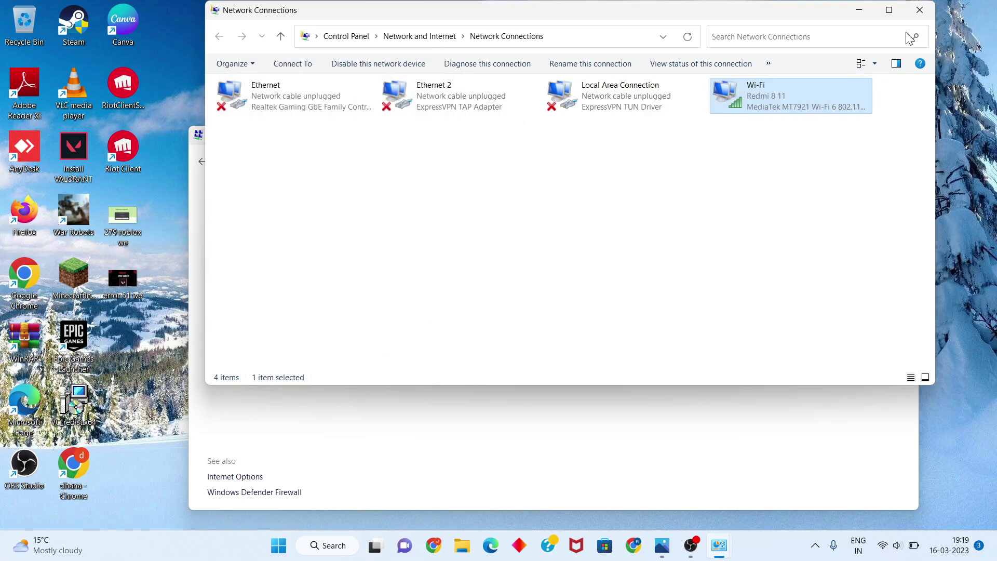
click(920, 12)
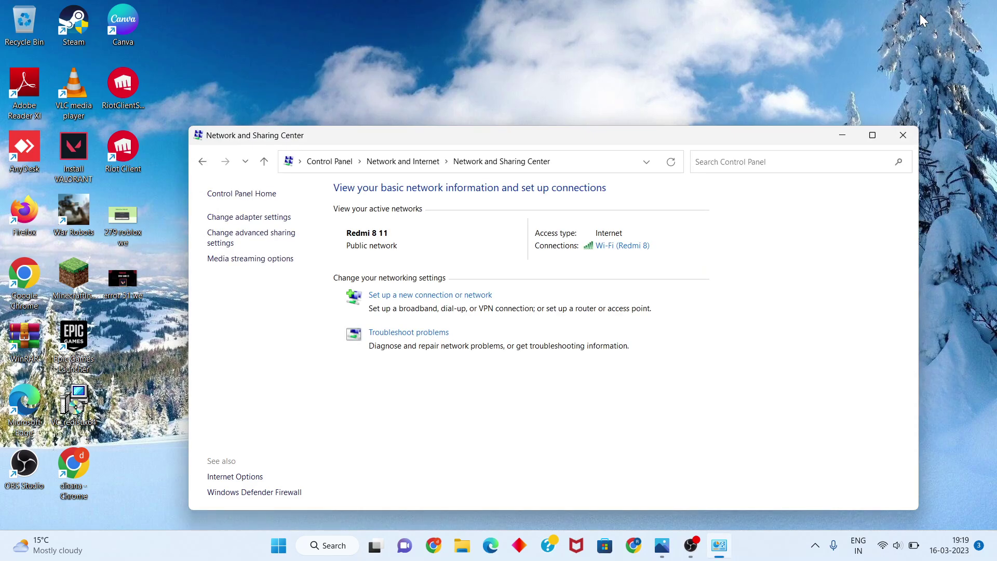
click(900, 137)
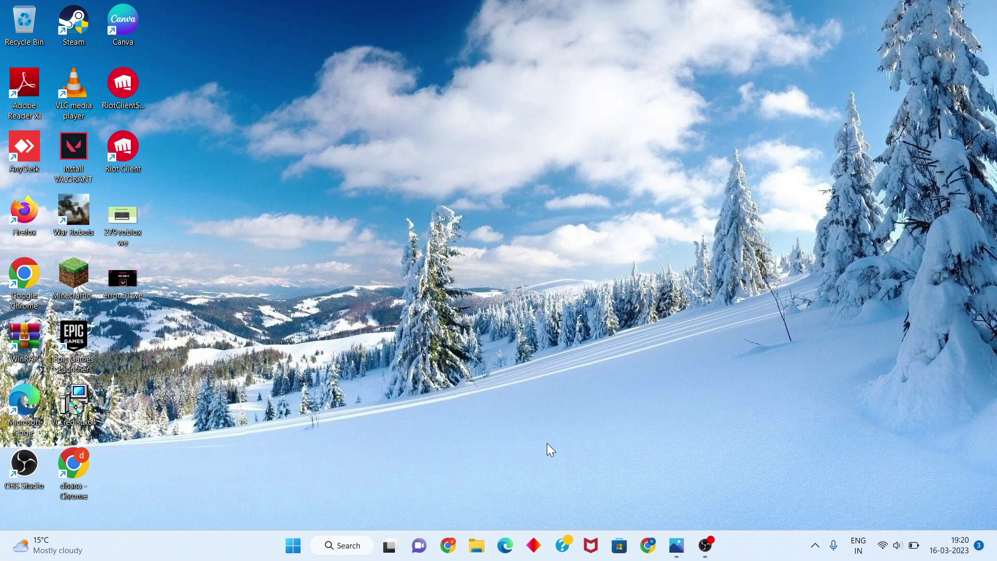
Search Windows for cmd and run Command Prompt as administrator
click(341, 545)
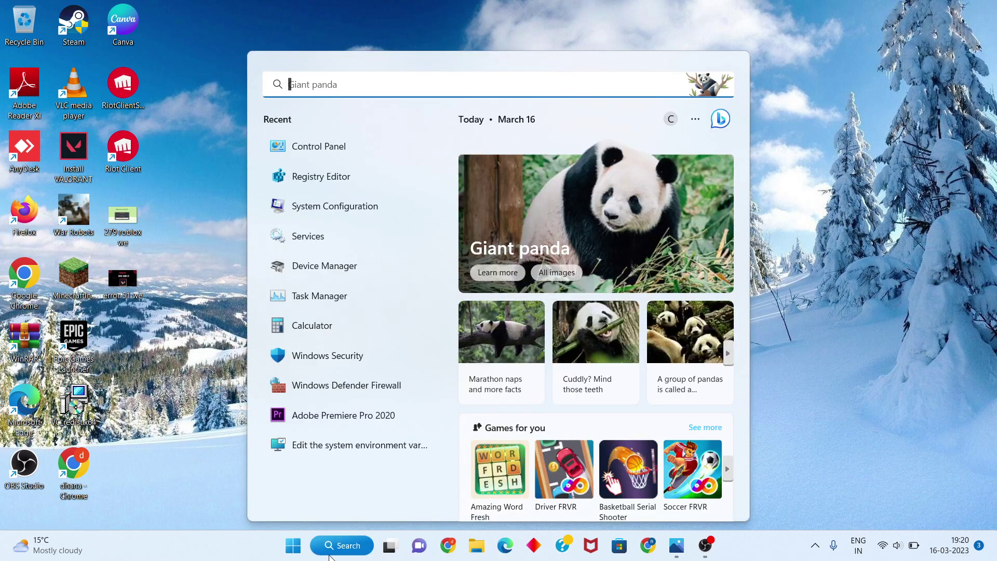
text(c)
key(BackSpace)
text(md)
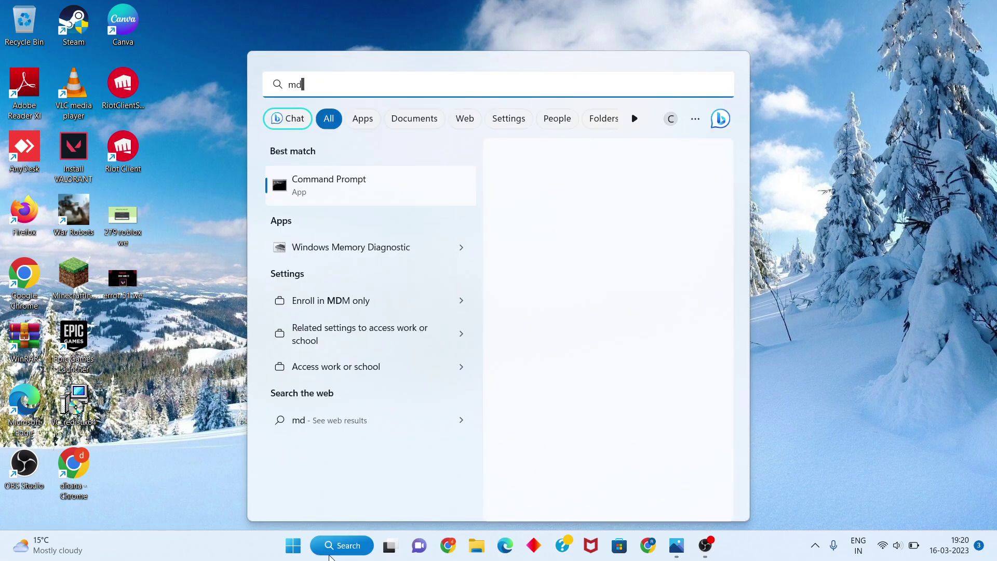
key(Home)
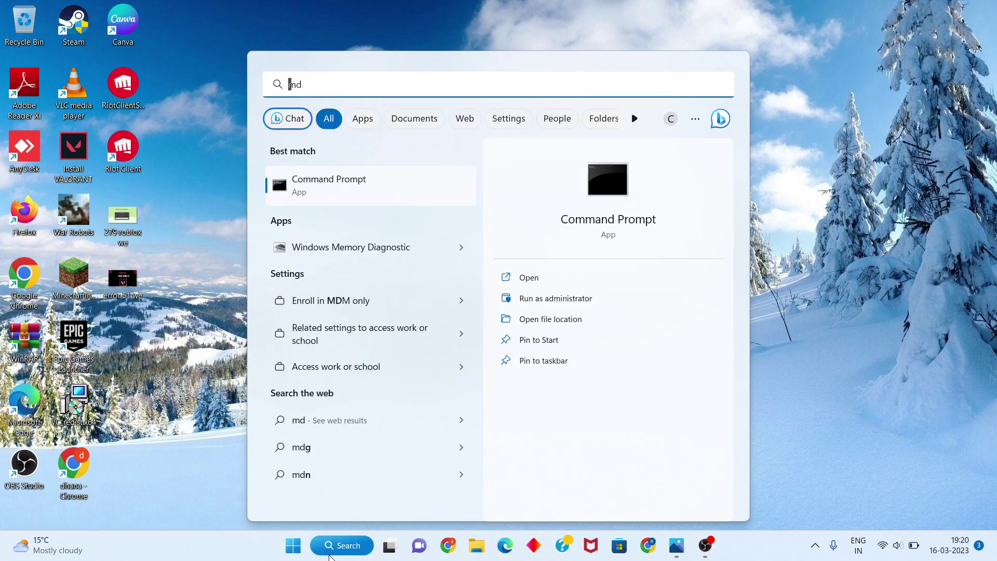
text(c)
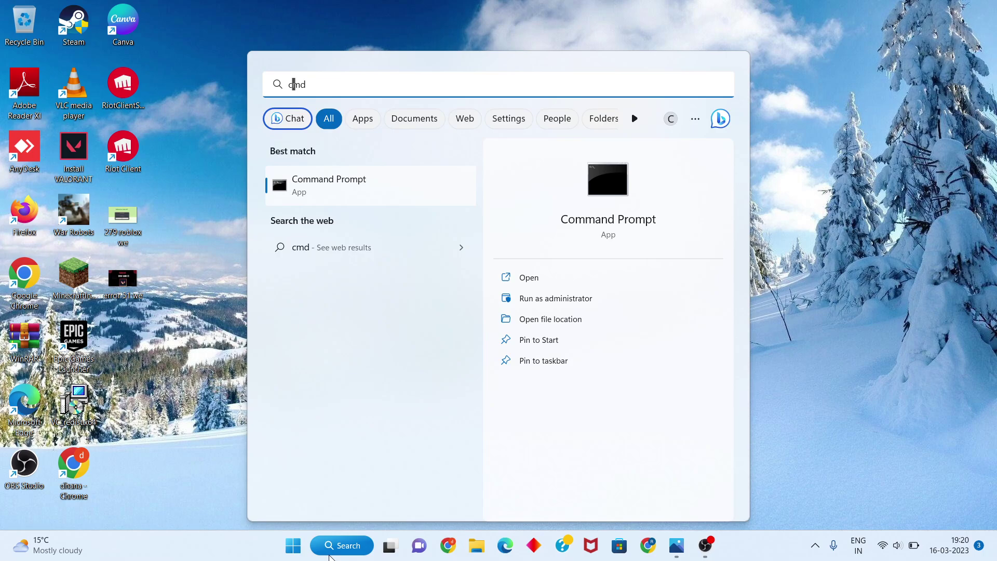
click(565, 300)
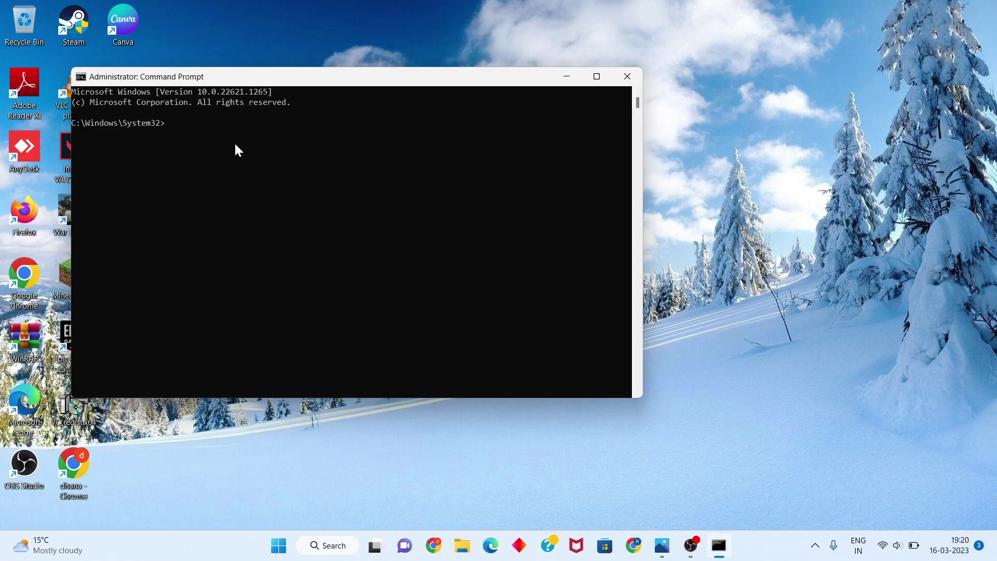
Run ipconfig /flushdns and netsh winsock reset, and close Command Prompt
text(ipconfig /flushdns)
key(Return)
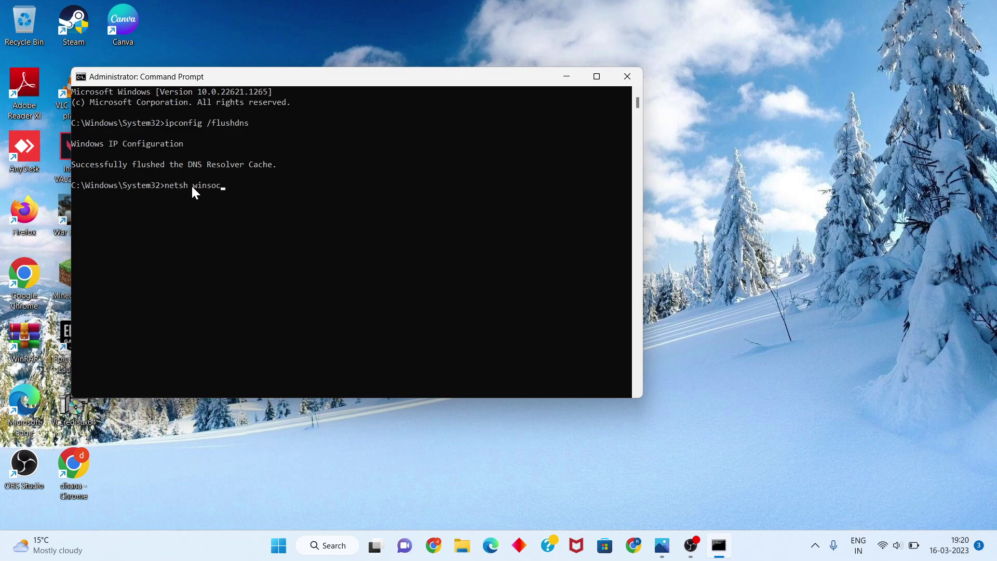
text(k reset)
key(Return)
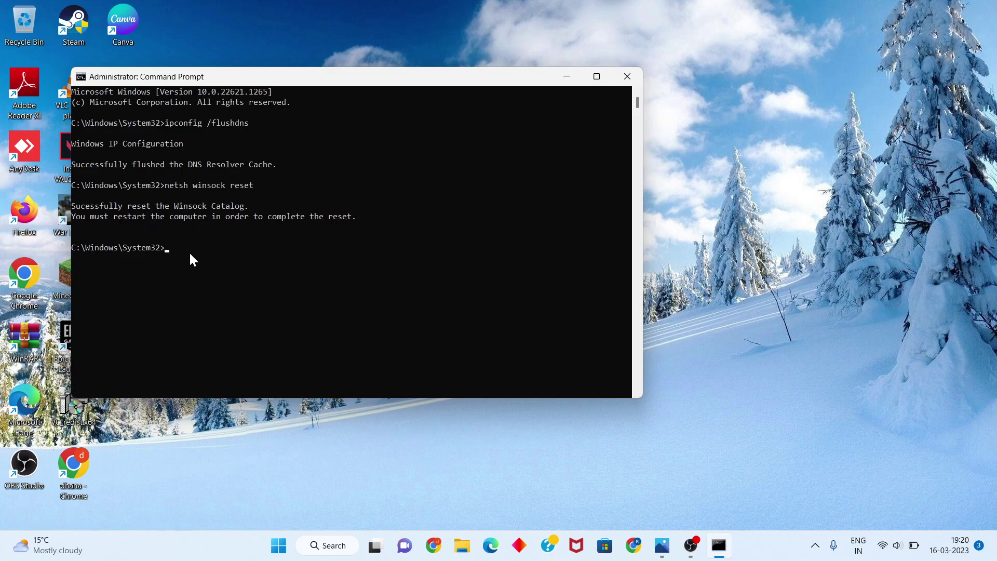
click(628, 77)
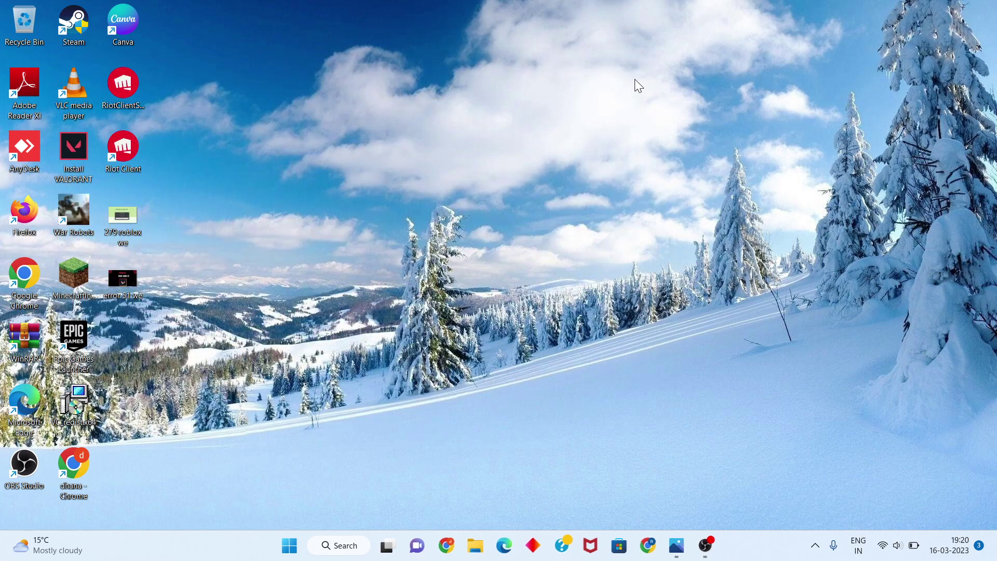
Bring up the computer's power options for a restart
click(293, 545)
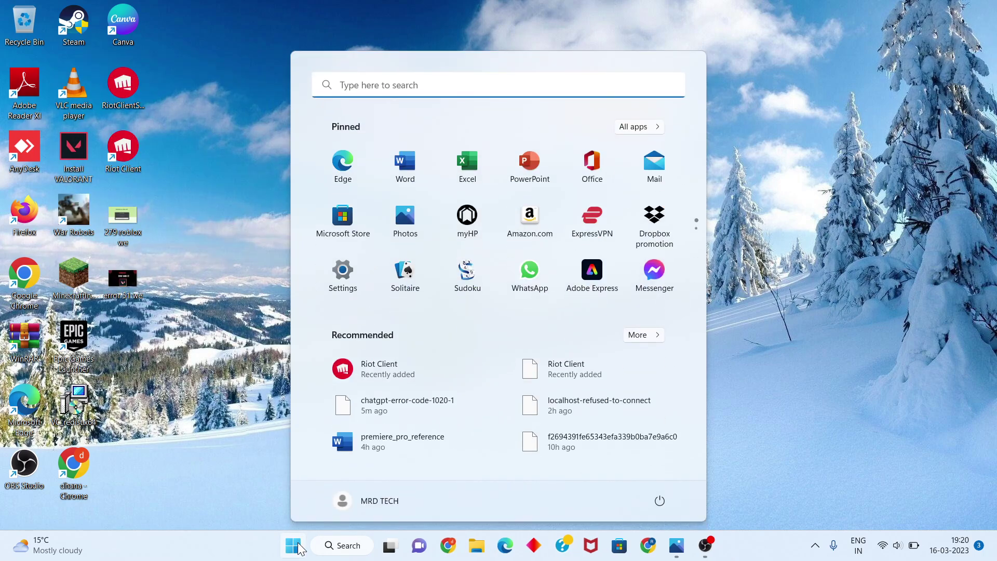
click(668, 496)
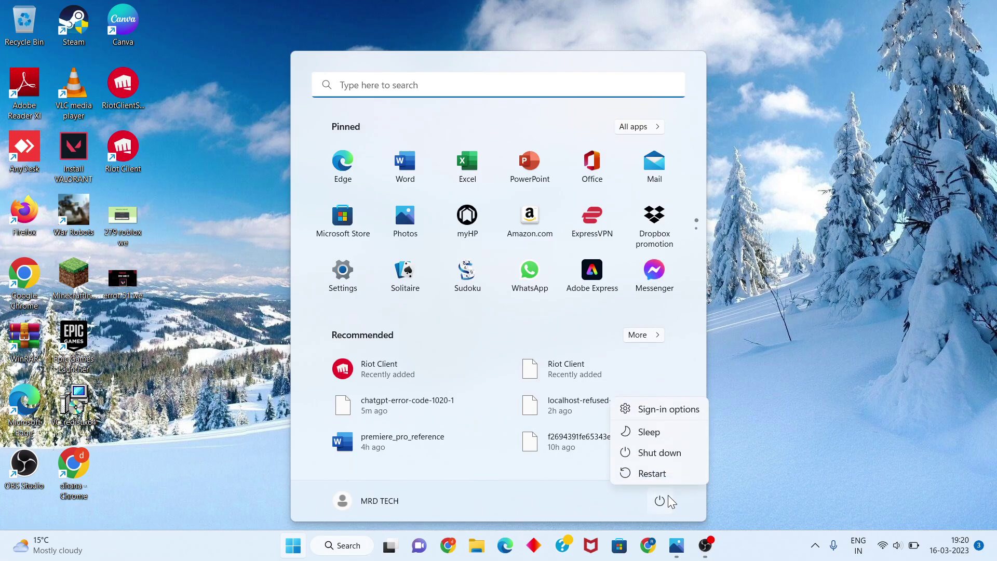